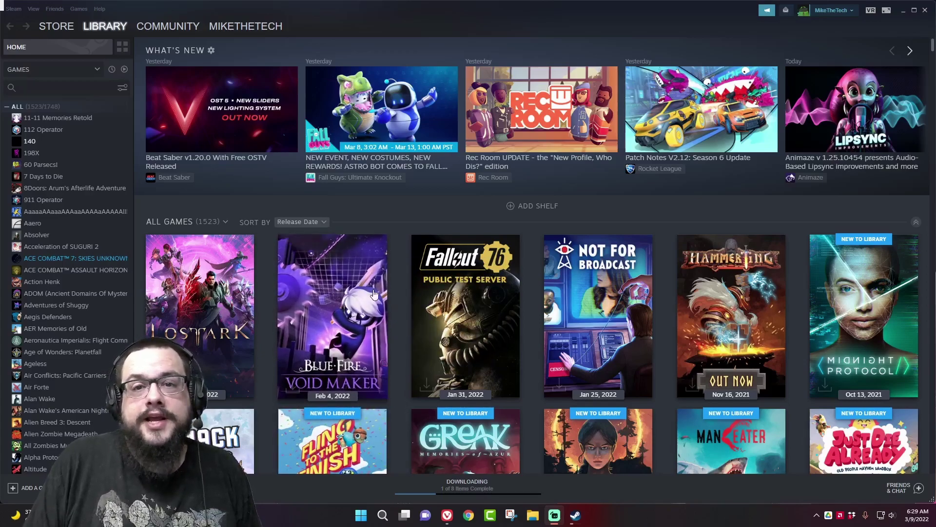
Open the Remote Play page of Steam's settings.
{"action": "mouse_move", "coordinate": [374, 295]}
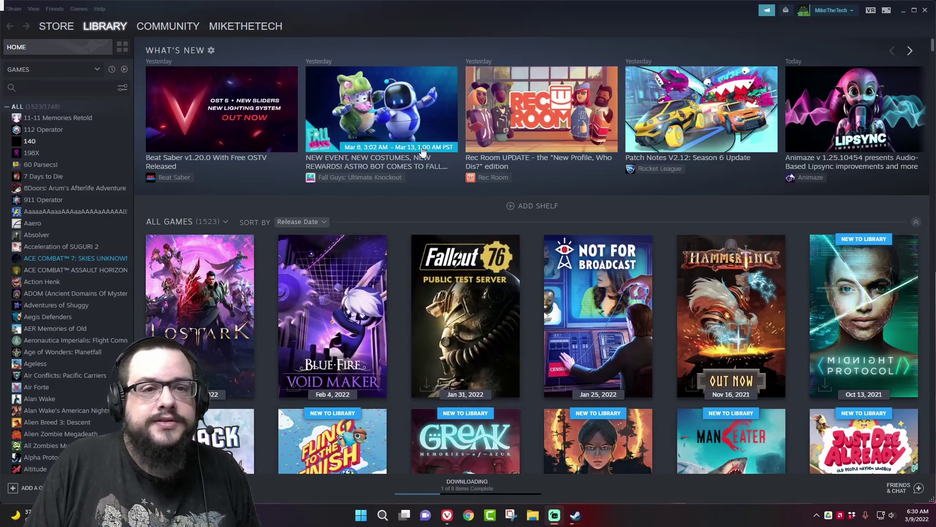
{"action": "left_click", "coordinate": [14, 9]}
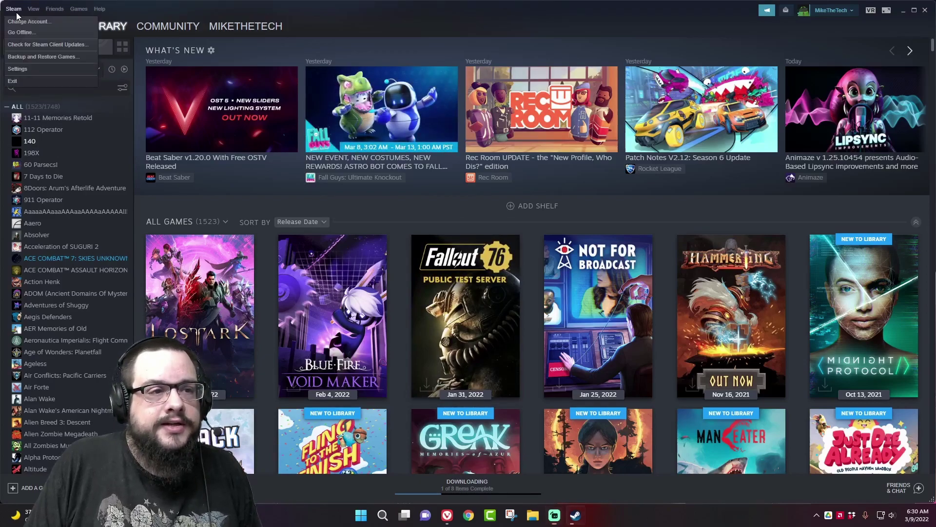
{"action": "left_click", "coordinate": [26, 68]}
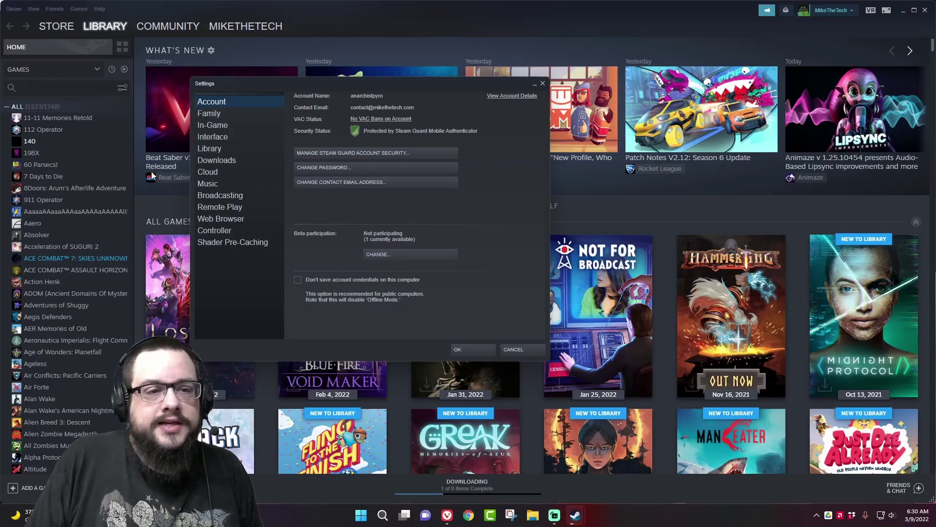
{"action": "left_click", "coordinate": [230, 207]}
Toggle Enable Remote Play off and back on, then unpair all paired devices.
{"action": "left_click", "coordinate": [298, 117]}
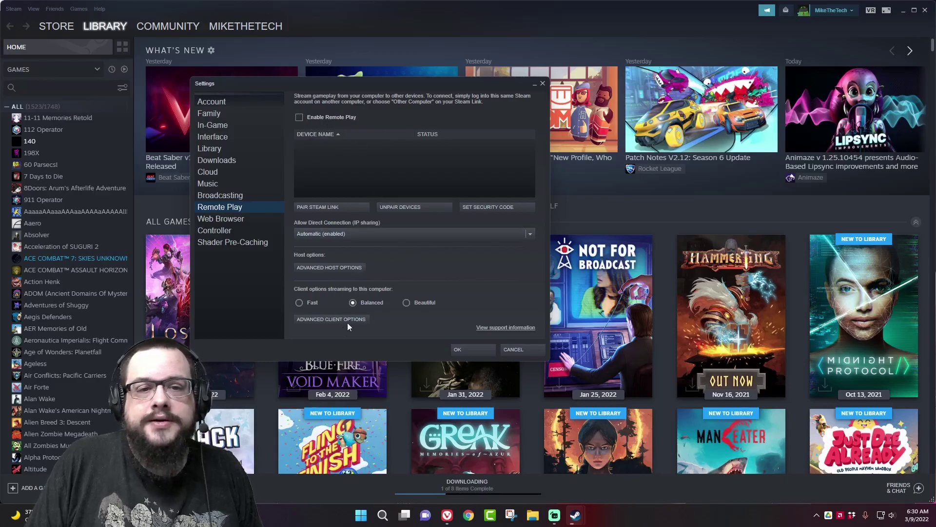
{"action": "left_click", "coordinate": [317, 118]}
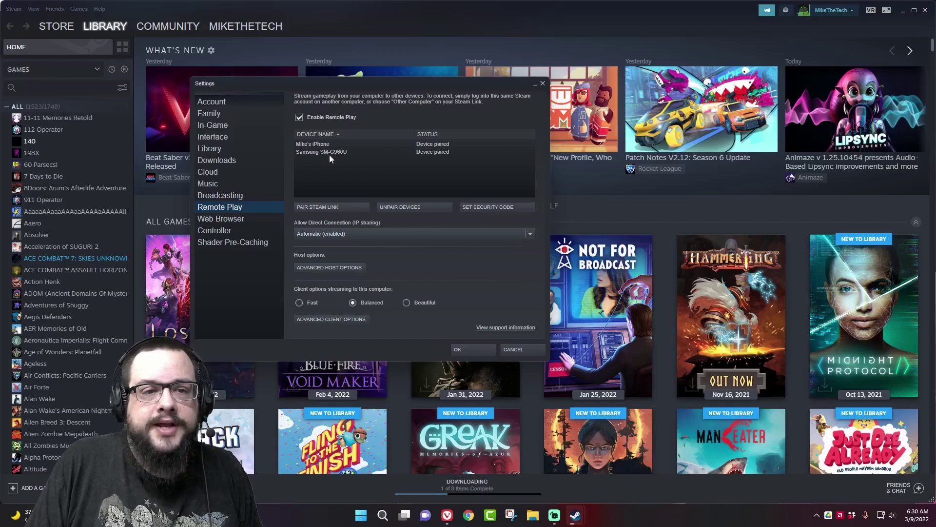
{"action": "left_click", "coordinate": [314, 144]}
{"action": "left_click", "coordinate": [420, 208]}
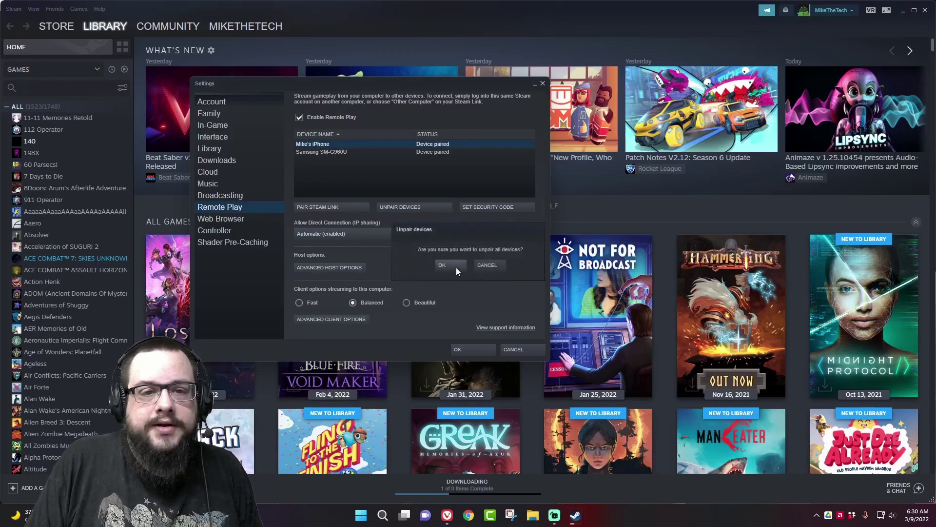
{"action": "left_click", "coordinate": [446, 266]}
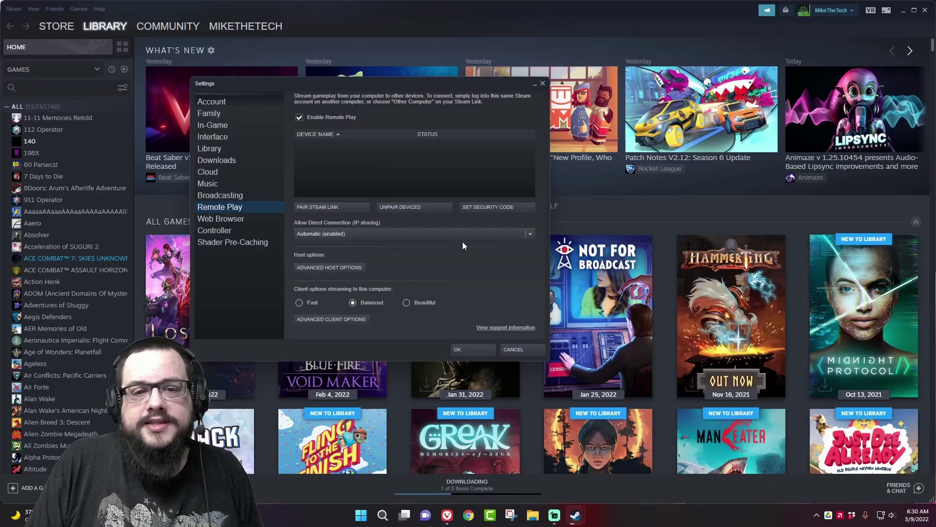
Set and confirm a four-digit Steam Link security PIN, keeping Allow Direct Connection on Automatic (enabled).
{"action": "left_click", "coordinate": [478, 206]}
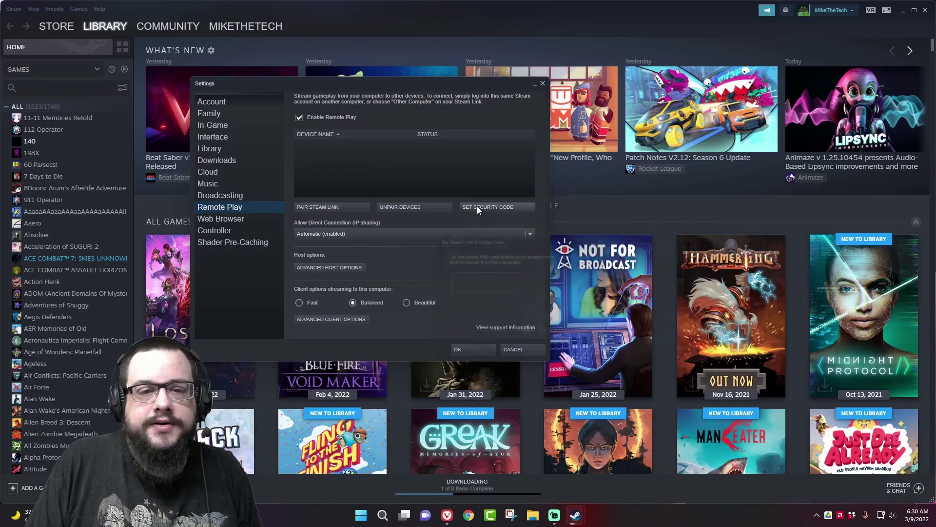
{"action": "type", "text": "12"}
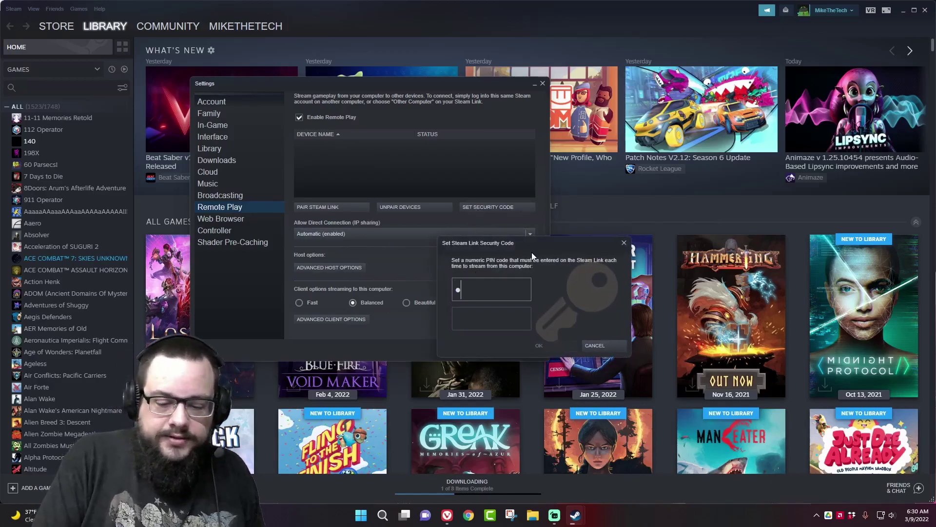
{"action": "type", "text": "34"}
{"action": "left_click", "coordinate": [512, 315]}
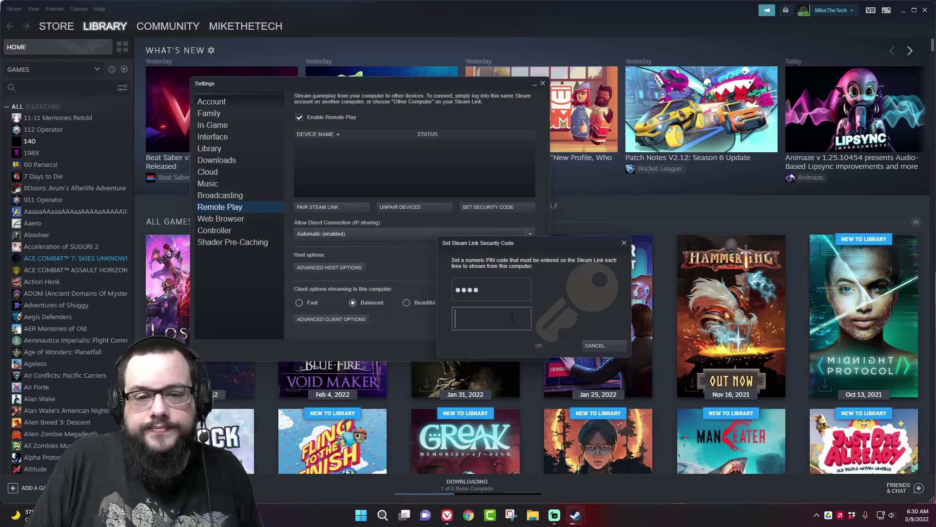
{"action": "type", "text": "1234"}
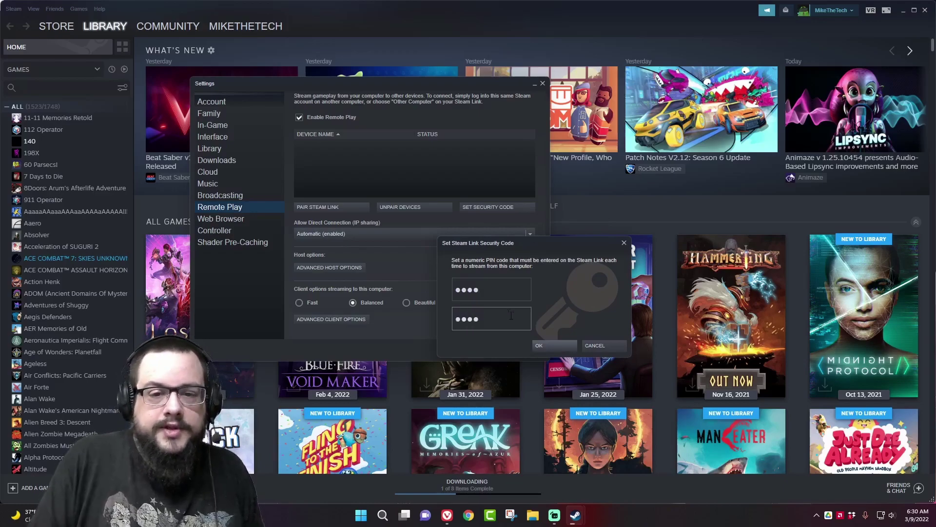
{"action": "left_click", "coordinate": [543, 347]}
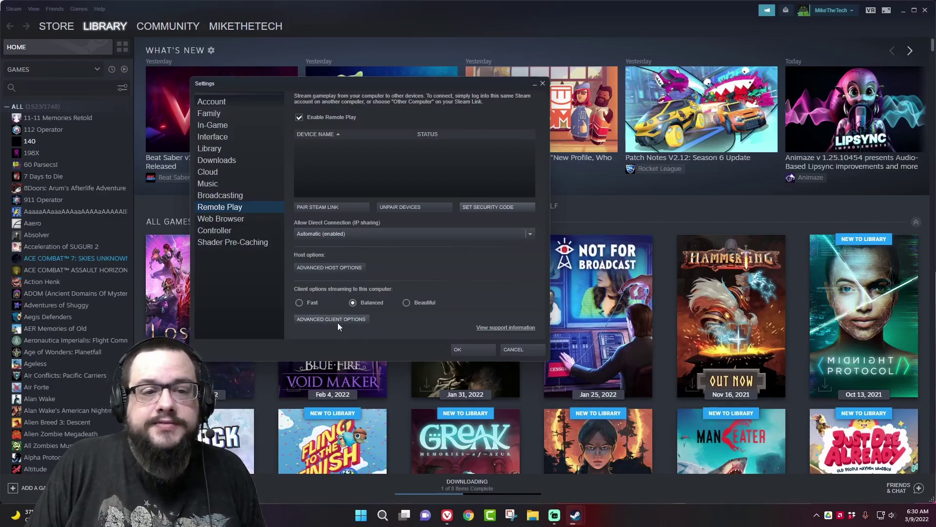
{"action": "left_click", "coordinate": [527, 237]}
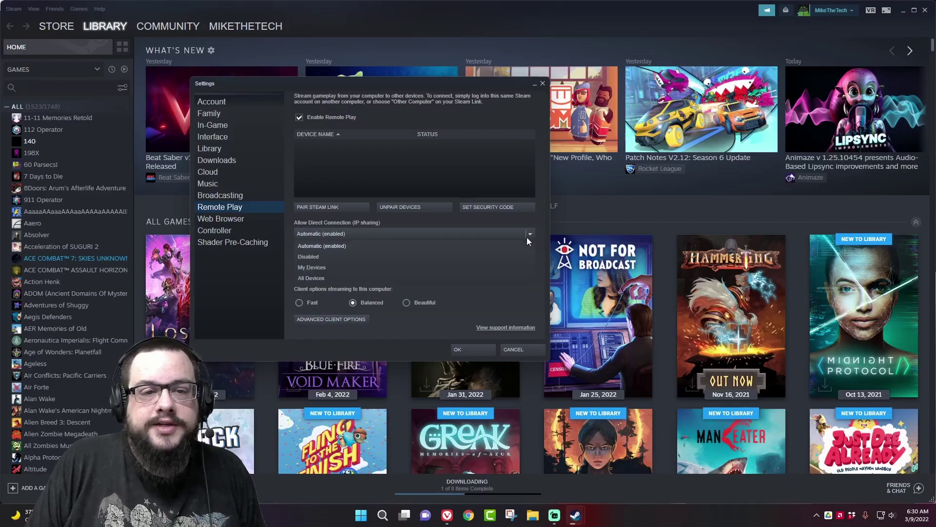
{"action": "left_click", "coordinate": [332, 248]}
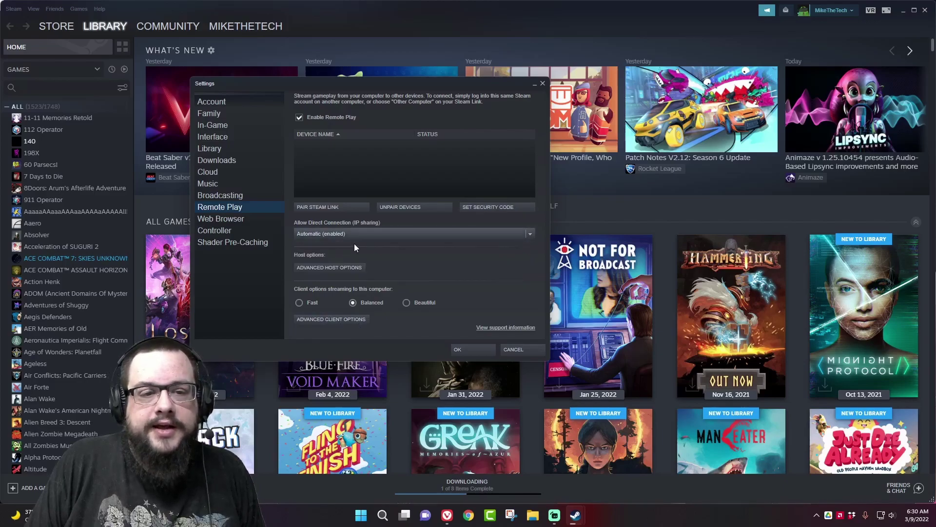
Open the Advanced Host Options dialog from the Remote Play settings page.
{"action": "left_click", "coordinate": [337, 269]}
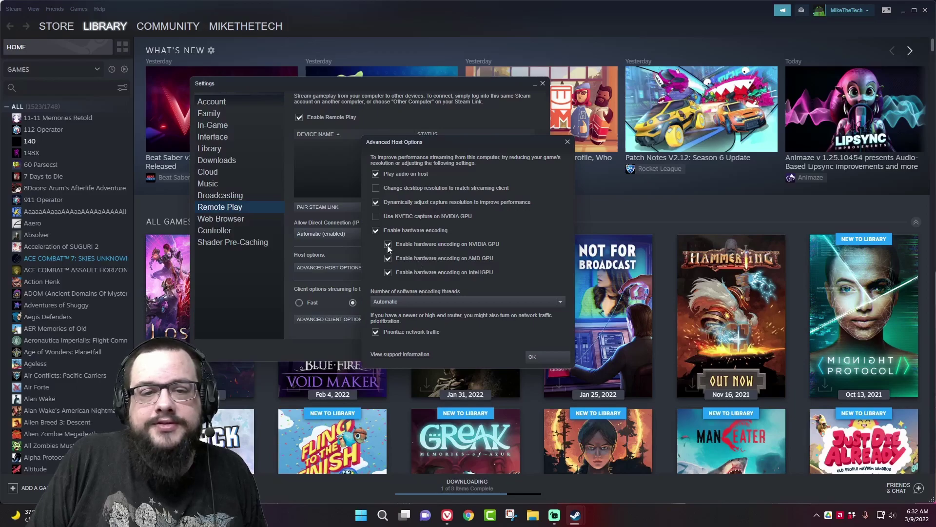
Turn off Intel iGPU hardware encoding, leaving AMD only, with encoding threads on Automatic.
{"action": "left_click", "coordinate": [389, 272]}
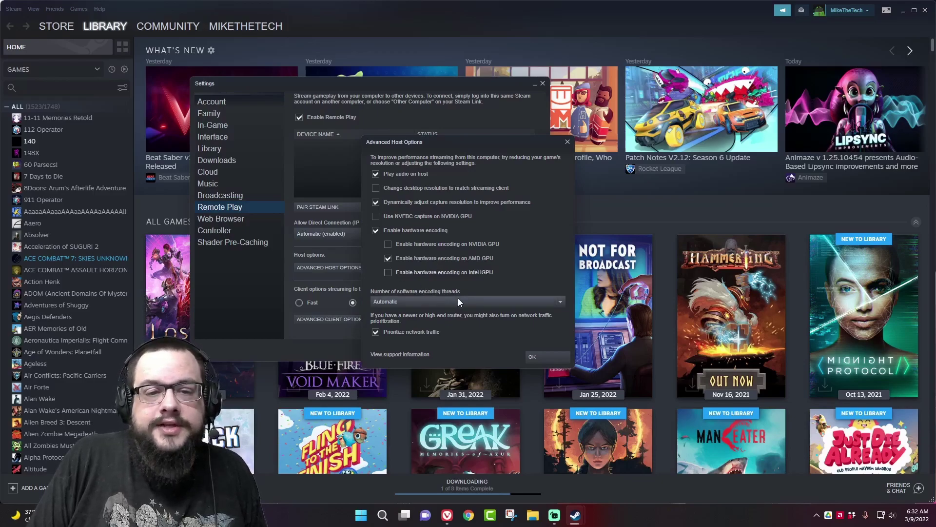
{"action": "left_click", "coordinate": [556, 304]}
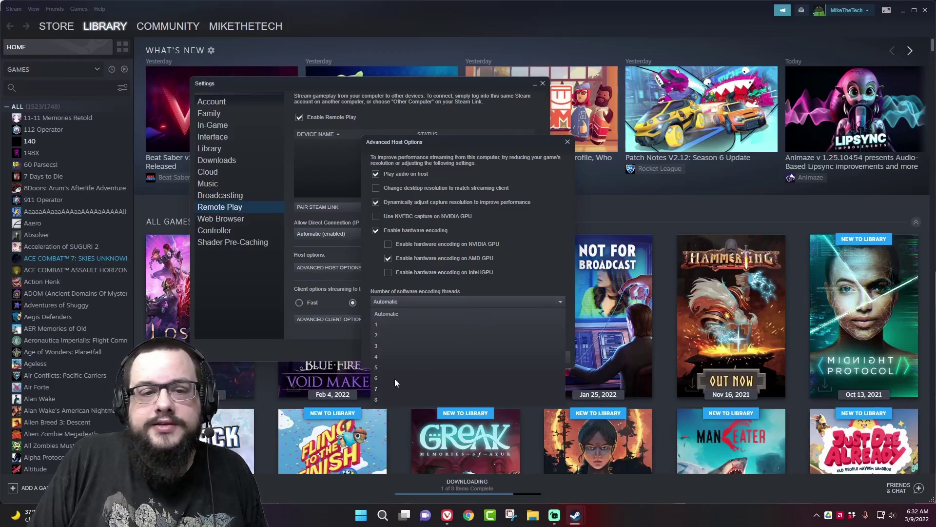
{"action": "left_click", "coordinate": [398, 314]}
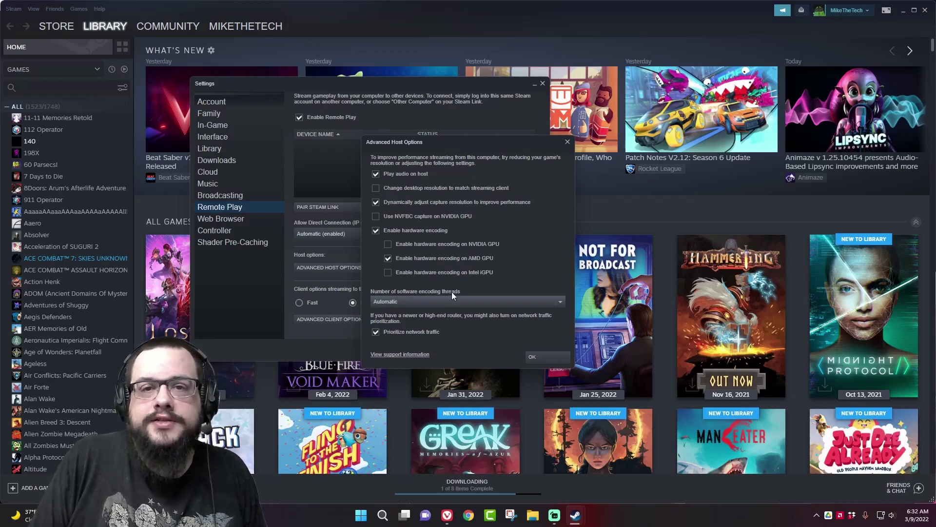
Confirm the Advanced Host Options dialog with OK.
{"action": "left_click", "coordinate": [537, 356]}
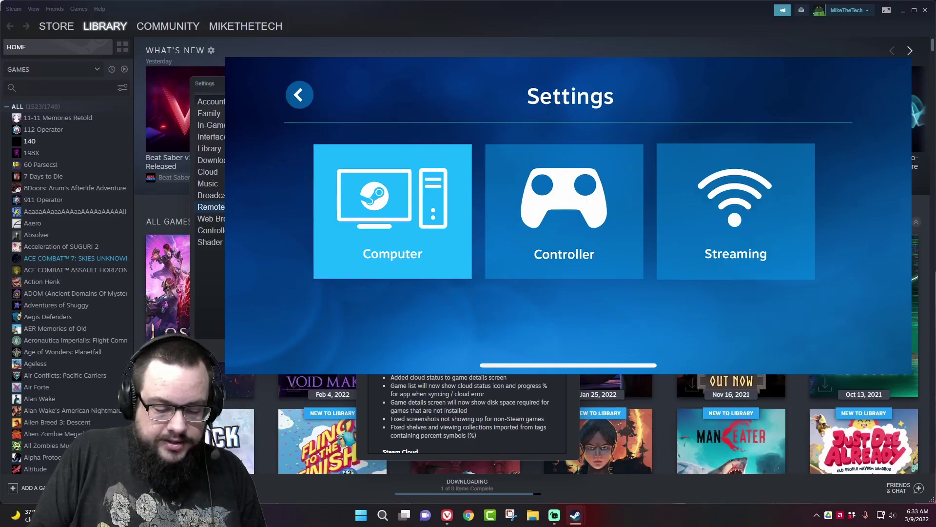
Rescan for host computers in Steam Link, then start playing on DESKTOP-QD1CP42.
{"action": "key", "text": "Return"}
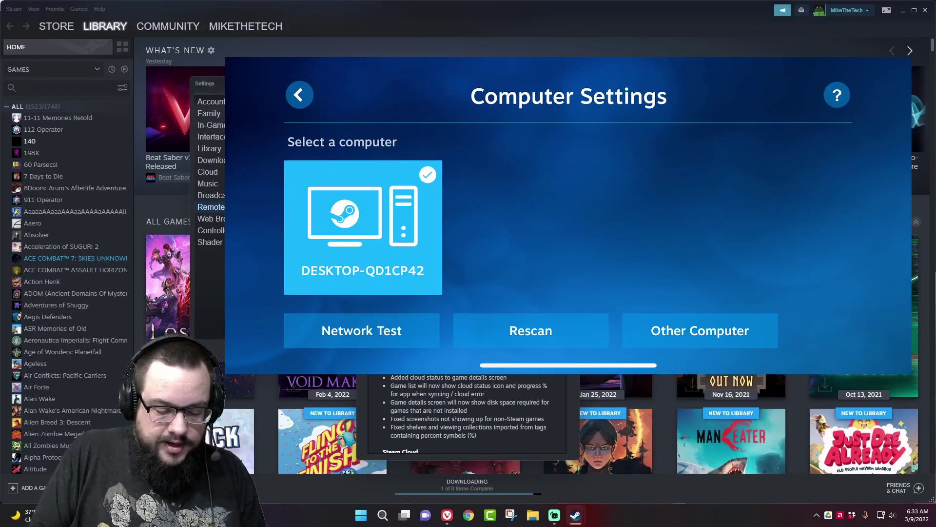
{"action": "key", "text": "Return"}
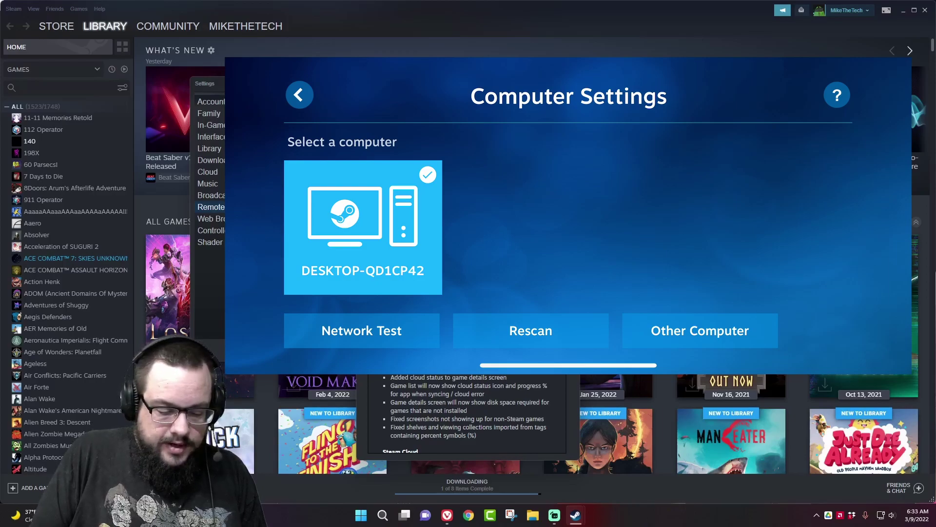
{"action": "key", "text": "Escape"}
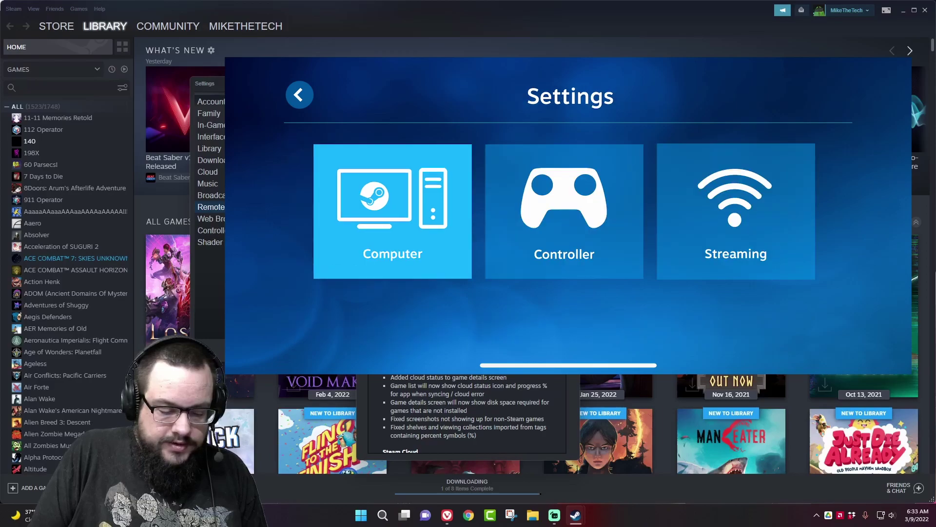
{"action": "key", "text": "Escape"}
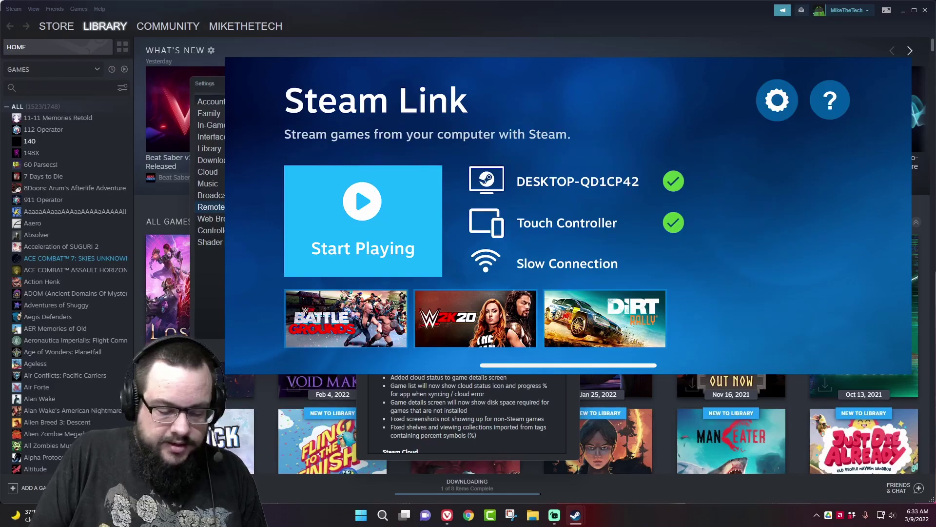
{"action": "key", "text": "Return"}
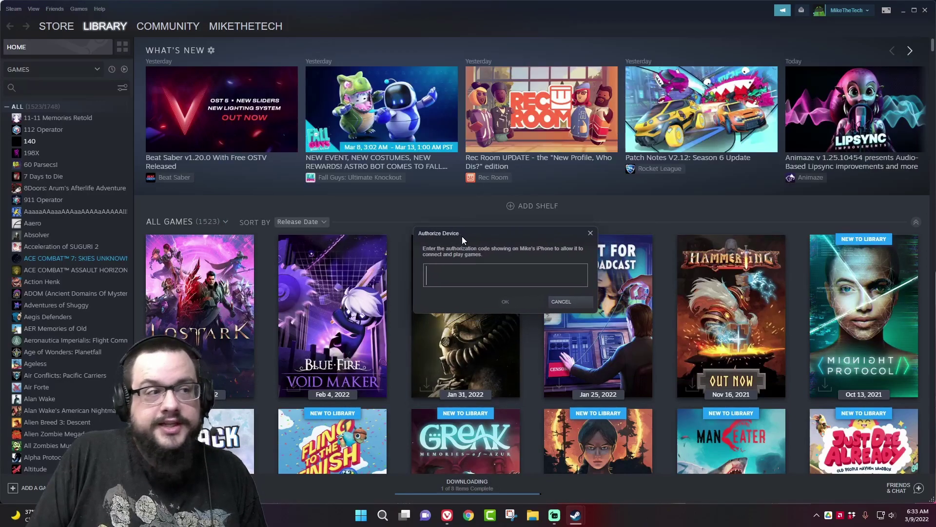
Enter the pairing code from Steam Link in Steam's Authorize Device prompt.
{"action": "left_click_drag", "start_coordinate": [462, 238], "coordinate": [468, 236]}
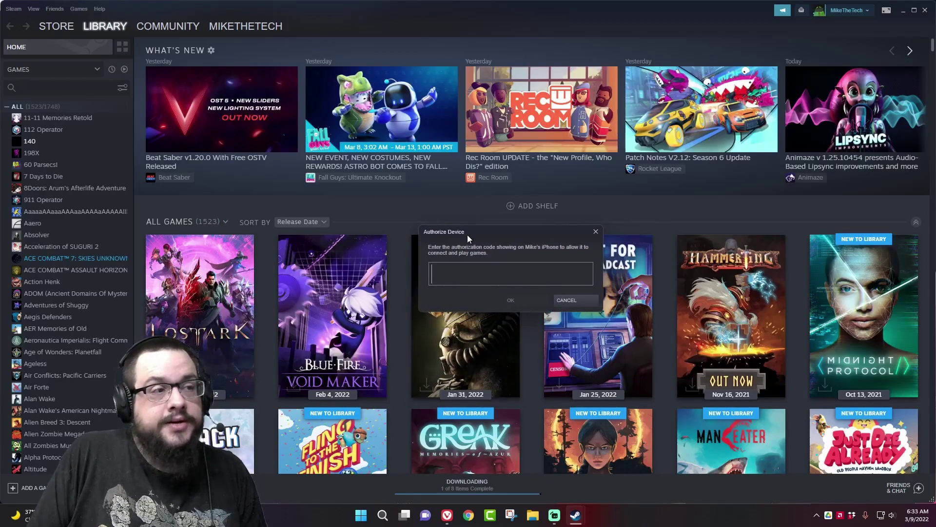
{"action": "type", "text": "476"}
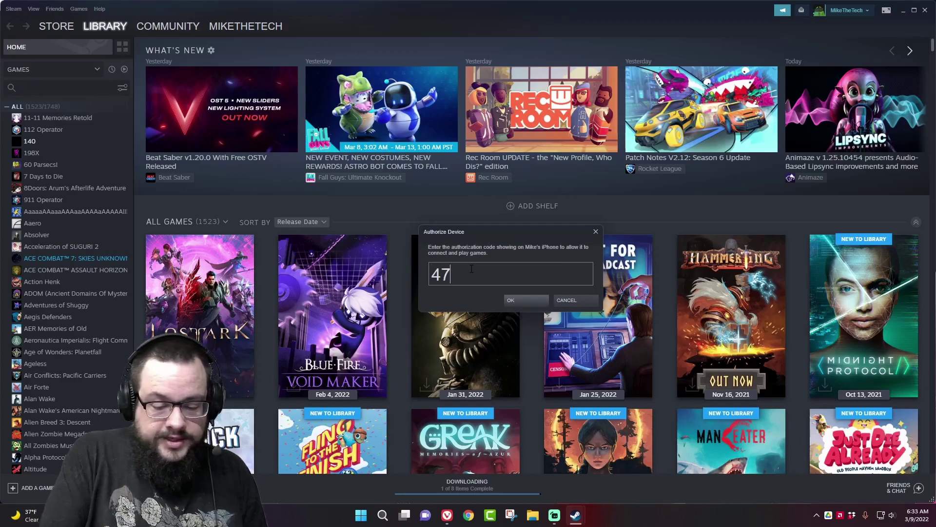
{"action": "type", "text": "1"}
{"action": "key", "text": "Return"}
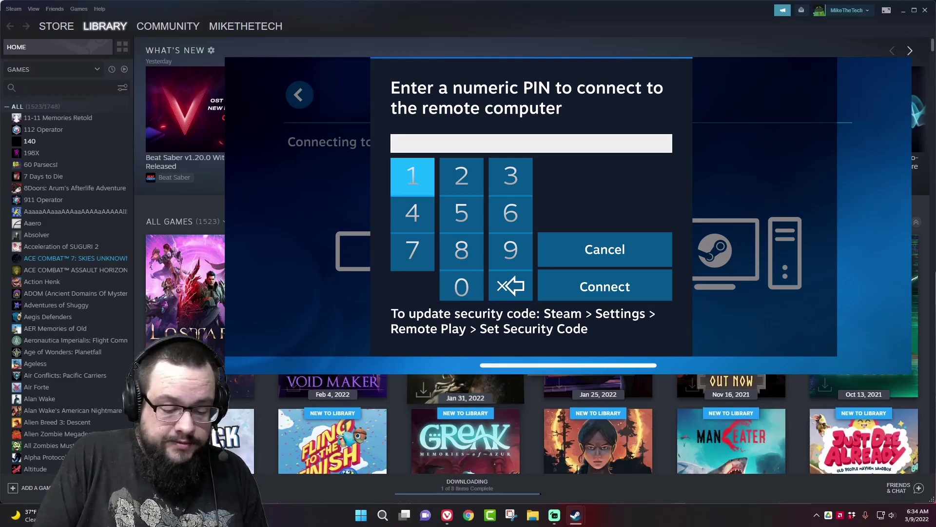
Type the host's security PIN in Steam Link and connect to DESKTOP-QD1CP42.
{"action": "type", "text": "1234"}
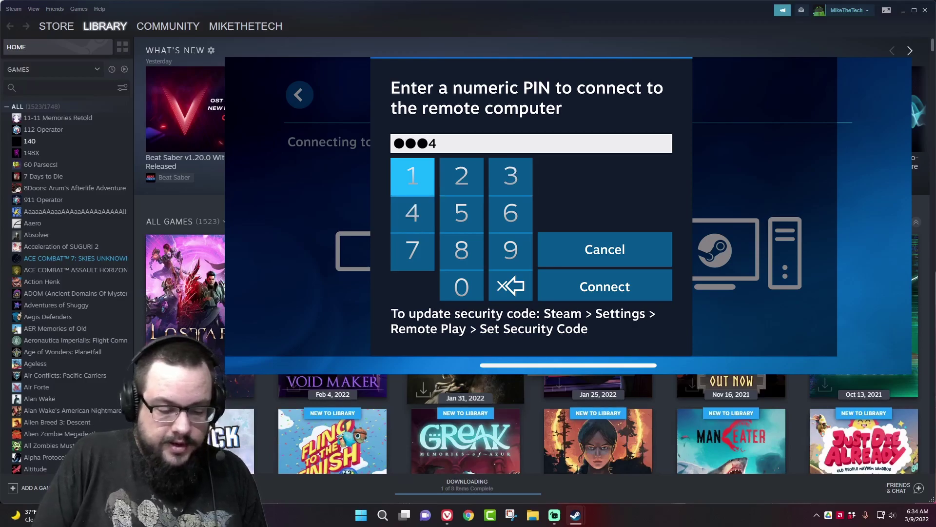
{"action": "key", "text": "Return"}
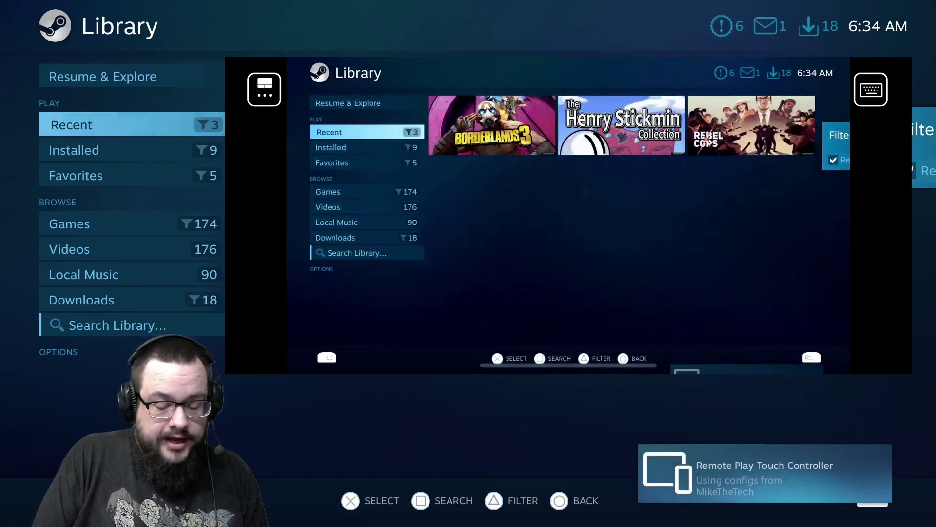
Open the Recent games view in the streamed Big Picture Library.
{"action": "key", "text": "Return"}
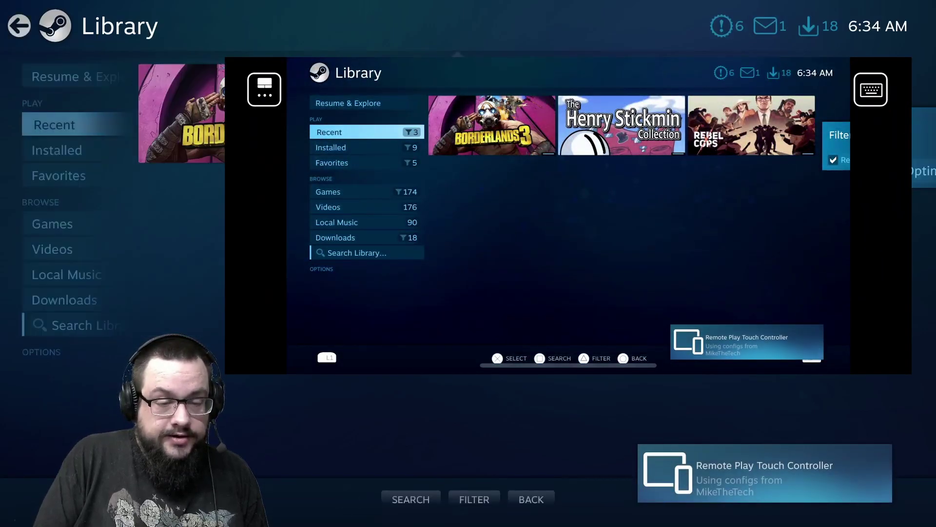